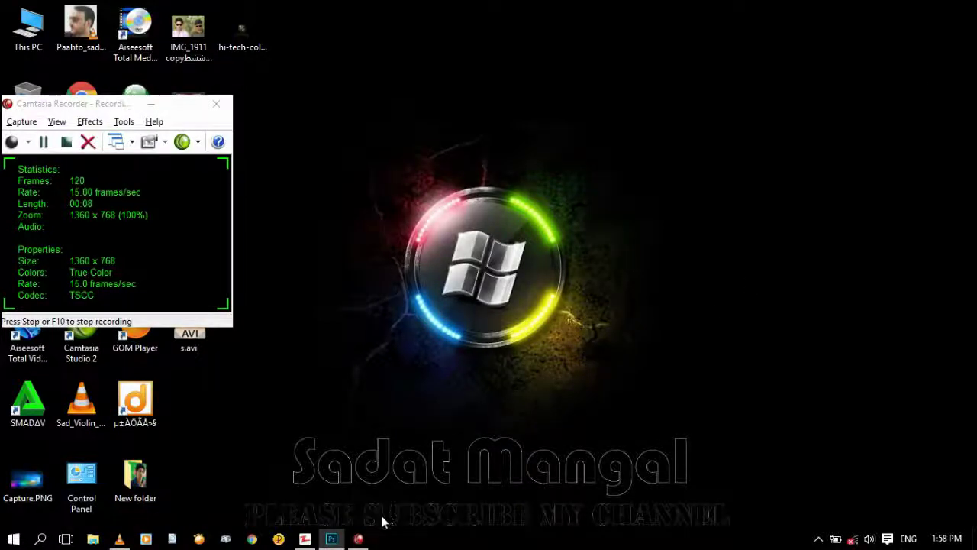
Step: Switch to Photoshop and select the man's head, shirt and both sleeves on Layer 1 with the Quick Selection tool
{"action": "left_click", "coordinate": [336, 540]}
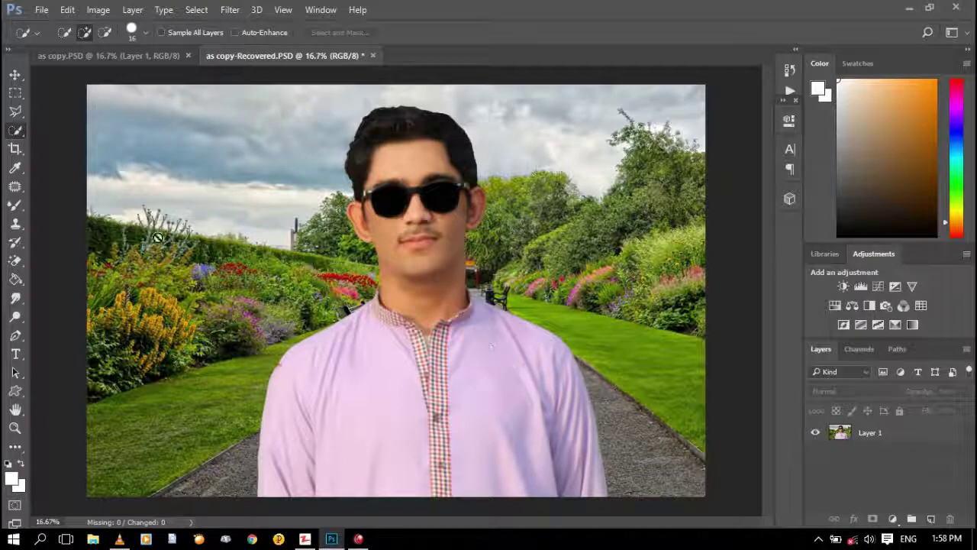
{"action": "right_click", "coordinate": [16, 130]}
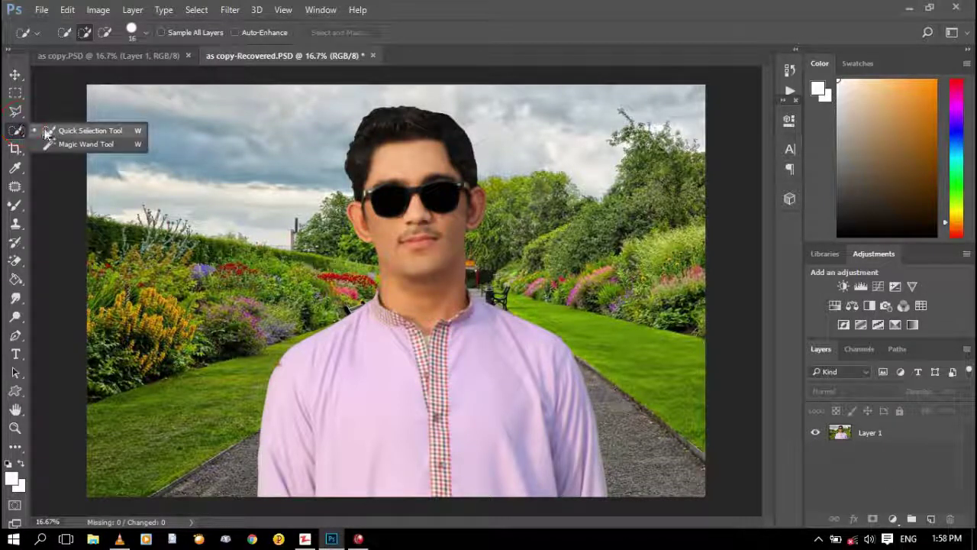
{"action": "left_click", "coordinate": [46, 131]}
{"action": "left_click", "coordinate": [397, 191]}
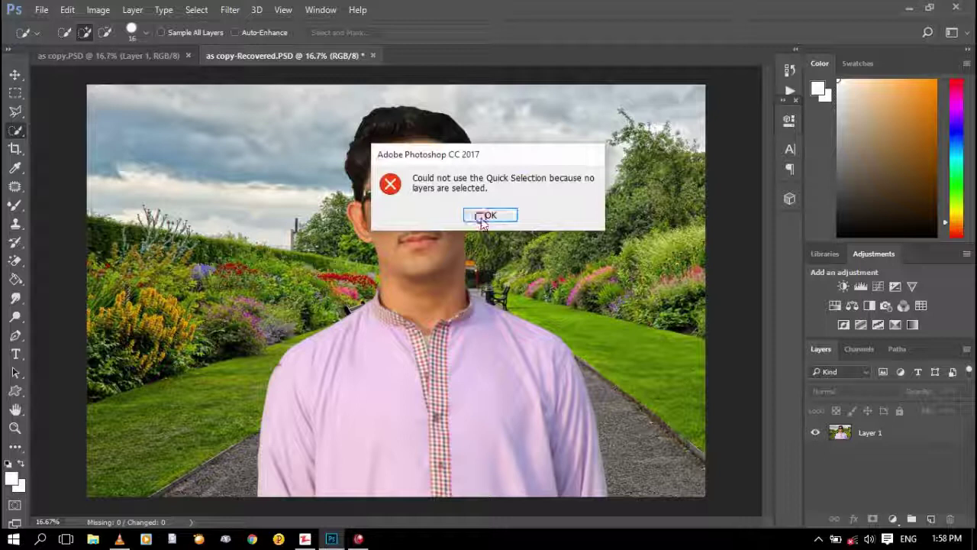
{"action": "left_click", "coordinate": [489, 215]}
{"action": "left_click", "coordinate": [846, 432]}
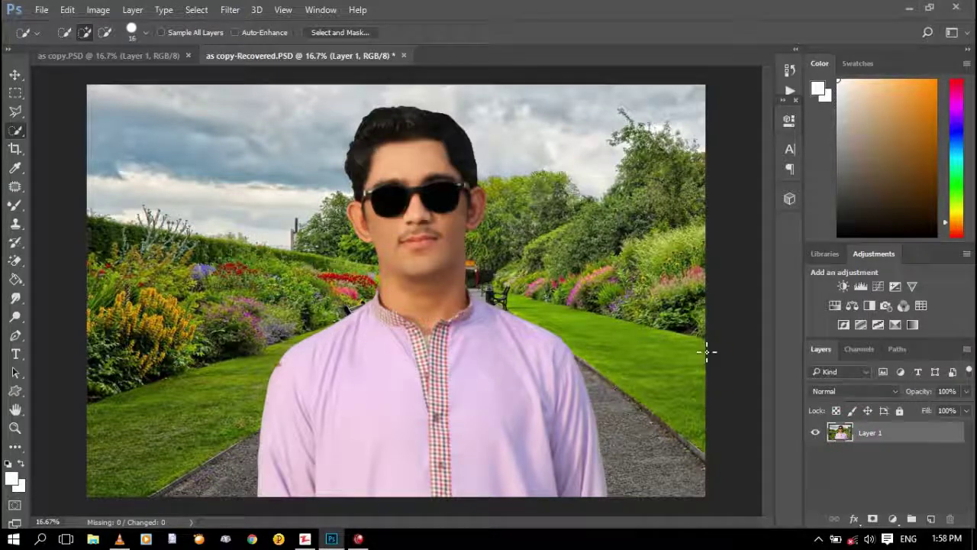
{"action": "mouse_move", "coordinate": [392, 144]}
{"action": "left_mouse_down"}
{"action": "mouse_move", "coordinate": [426, 212]}
{"action": "mouse_move", "coordinate": [454, 351]}
{"action": "mouse_move", "coordinate": [517, 422]}
{"action": "left_mouse_up"}
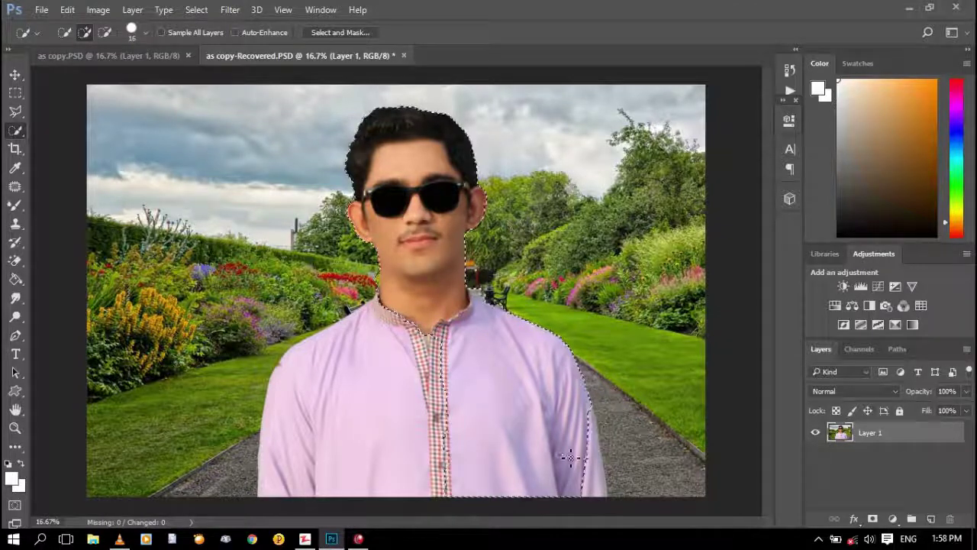
{"action": "mouse_move", "coordinate": [393, 403]}
{"action": "left_mouse_down"}
{"action": "mouse_move", "coordinate": [358, 470]}
{"action": "mouse_move", "coordinate": [362, 417]}
{"action": "left_mouse_up"}
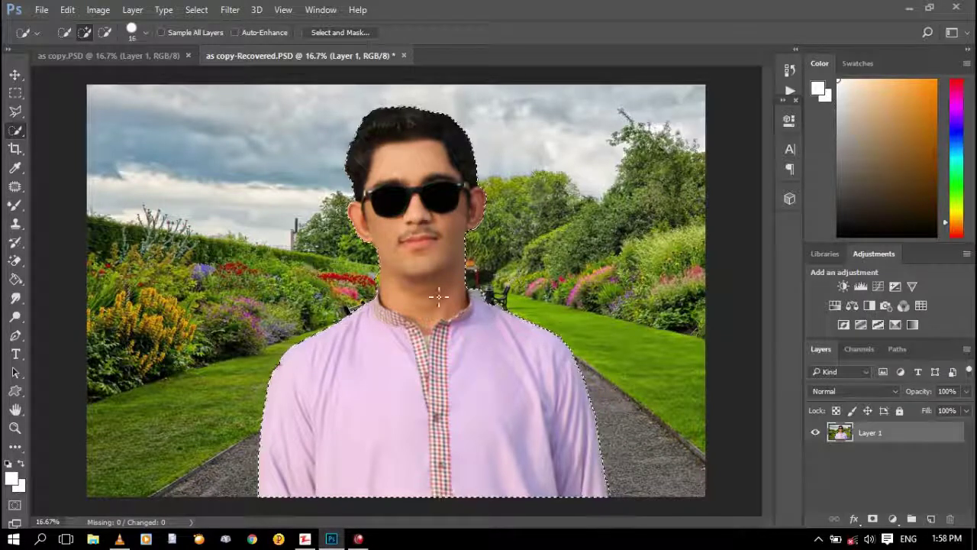
Step: Copy the selected man and paste him onto a new layer
{"action": "left_click", "coordinate": [50, 11]}
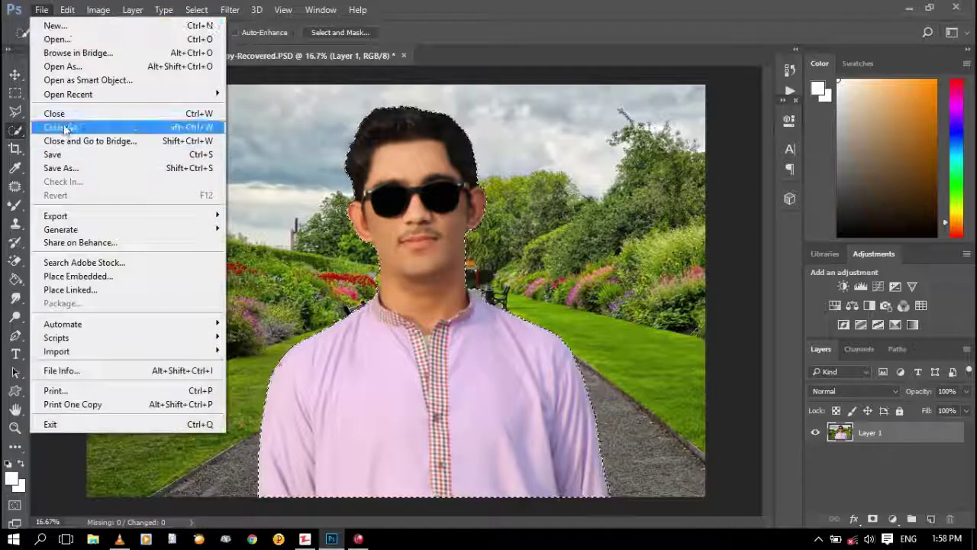
{"action": "mouse_move", "coordinate": [67, 9]}
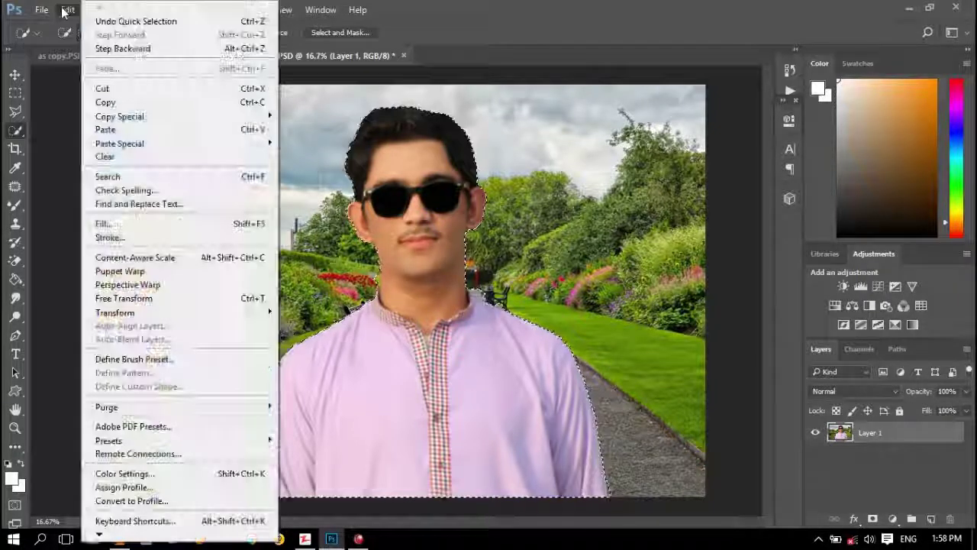
{"action": "left_click", "coordinate": [111, 102]}
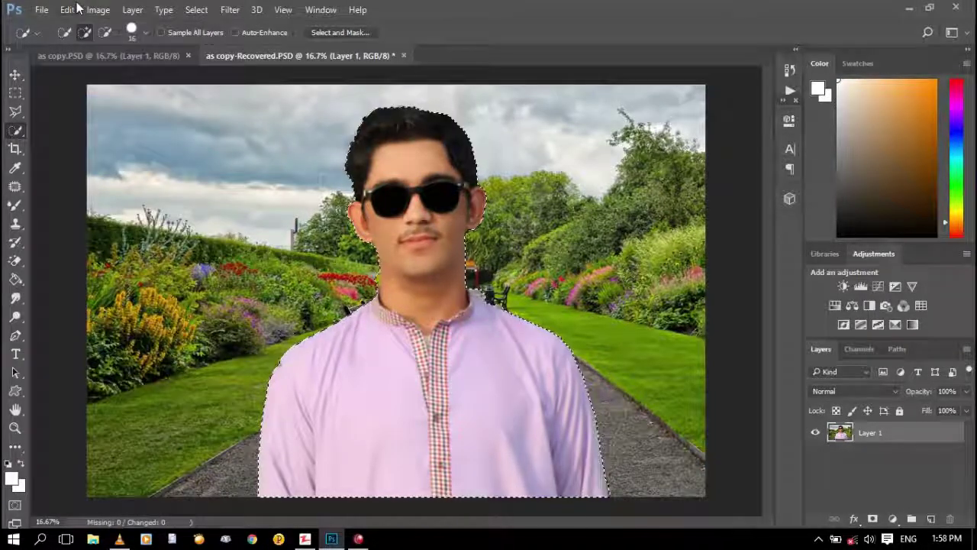
{"action": "left_click", "coordinate": [69, 9]}
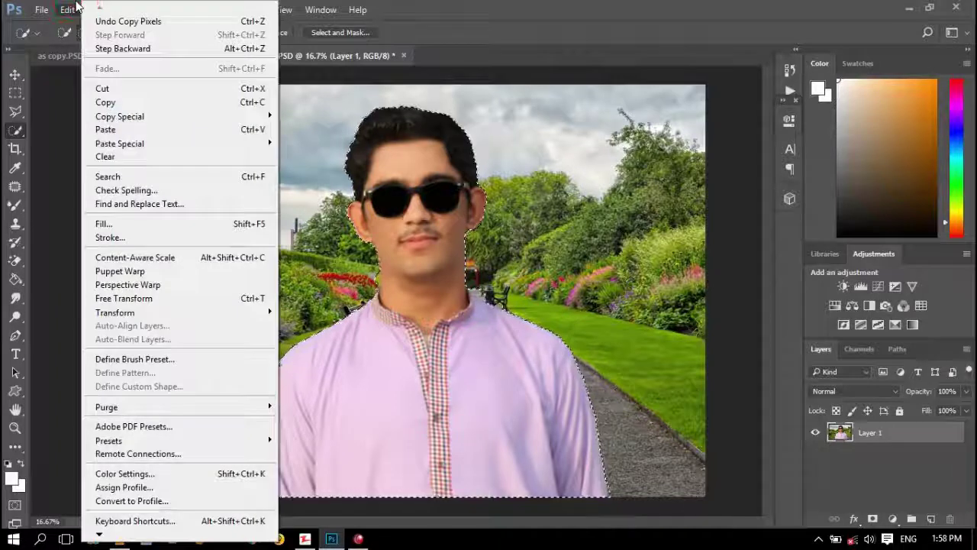
{"action": "left_click", "coordinate": [115, 129]}
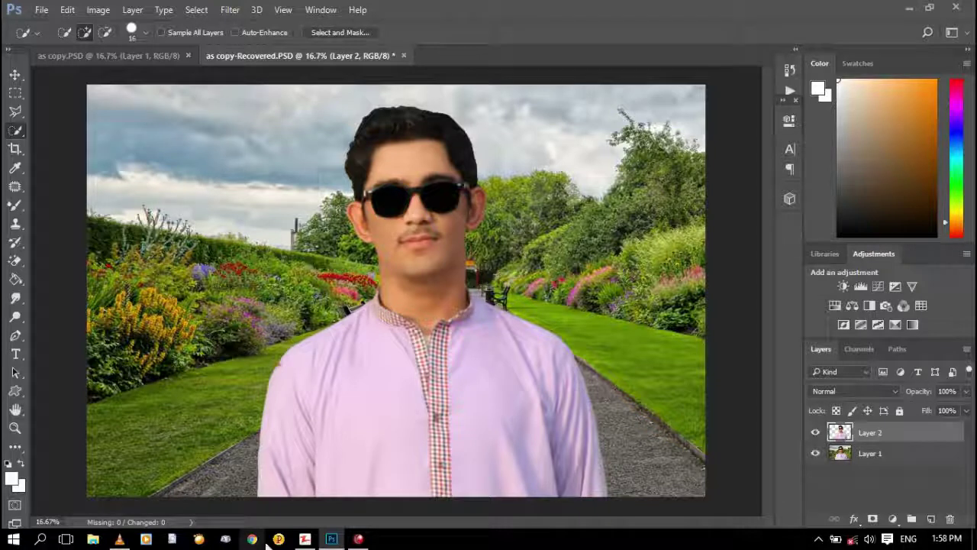
{"action": "left_click", "coordinate": [358, 539]}
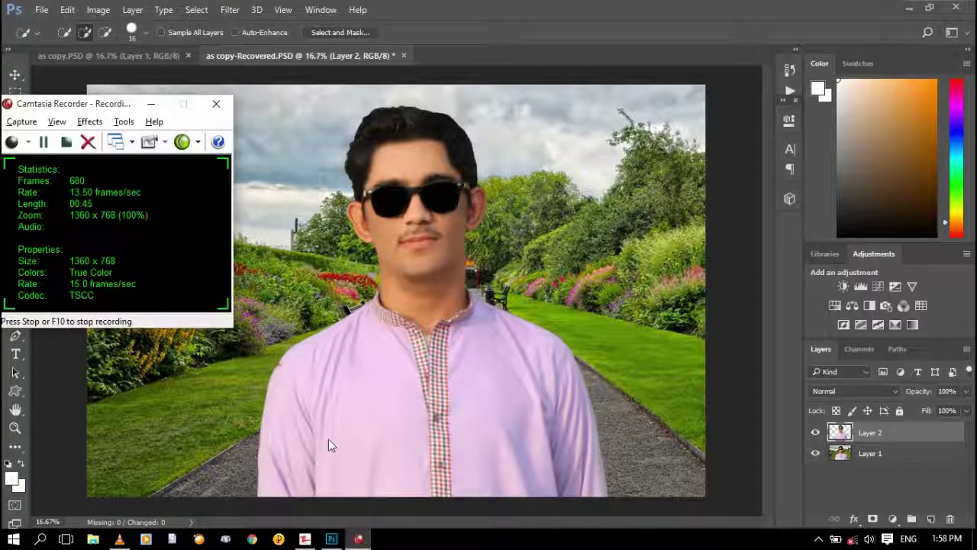
{"action": "left_click", "coordinate": [47, 142]}
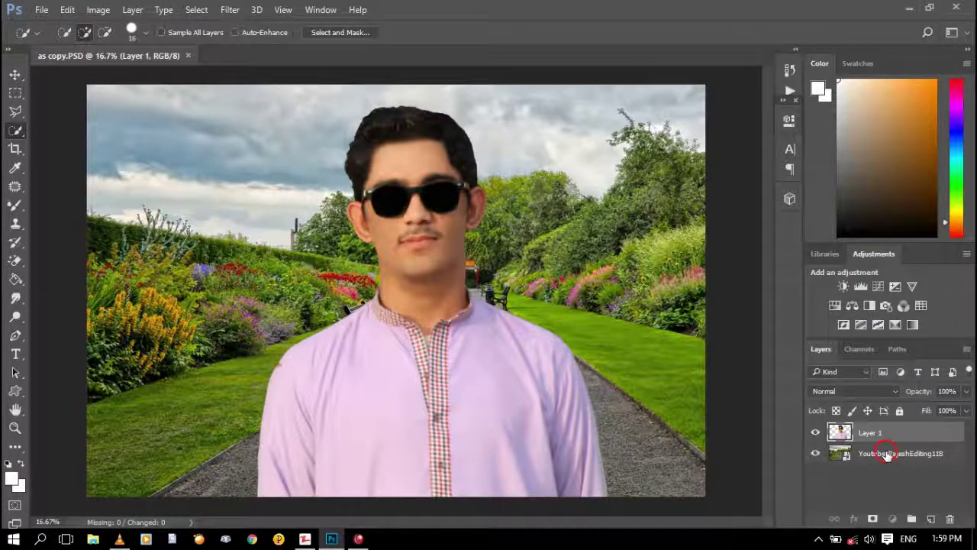
Step: Make the garden background layer in as copy.PSD the active layer
{"action": "left_click", "coordinate": [878, 454]}
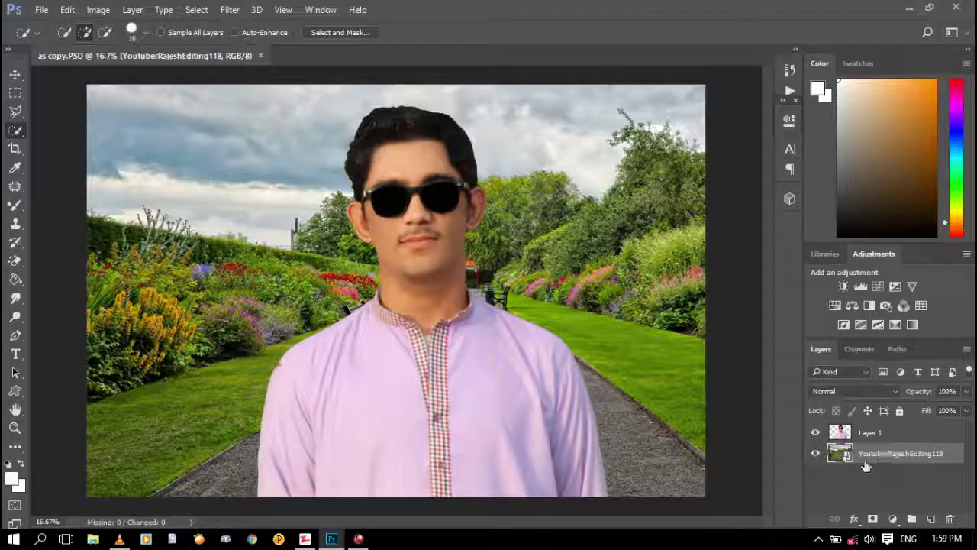
{"action": "left_click", "coordinate": [229, 10]}
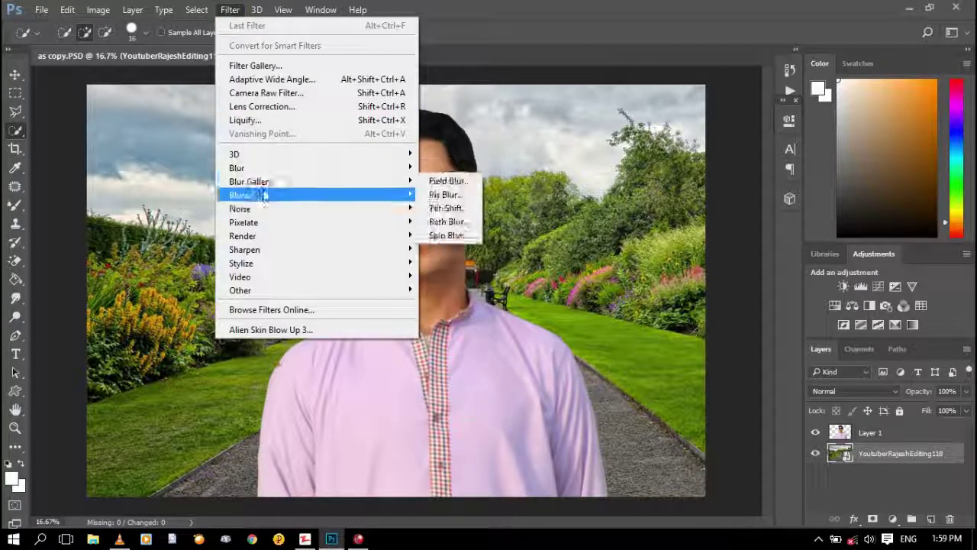
{"action": "mouse_move", "coordinate": [254, 169]}
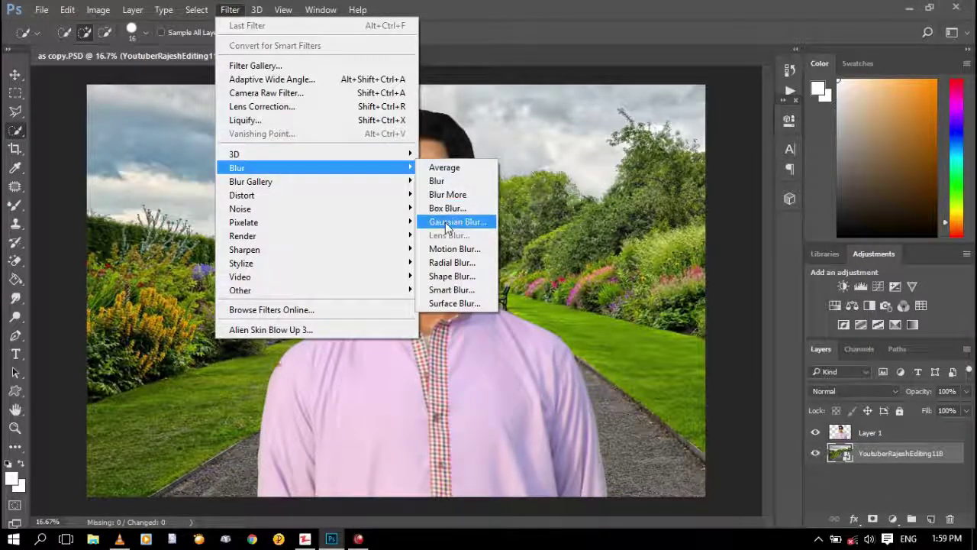
{"action": "left_click", "coordinate": [451, 222]}
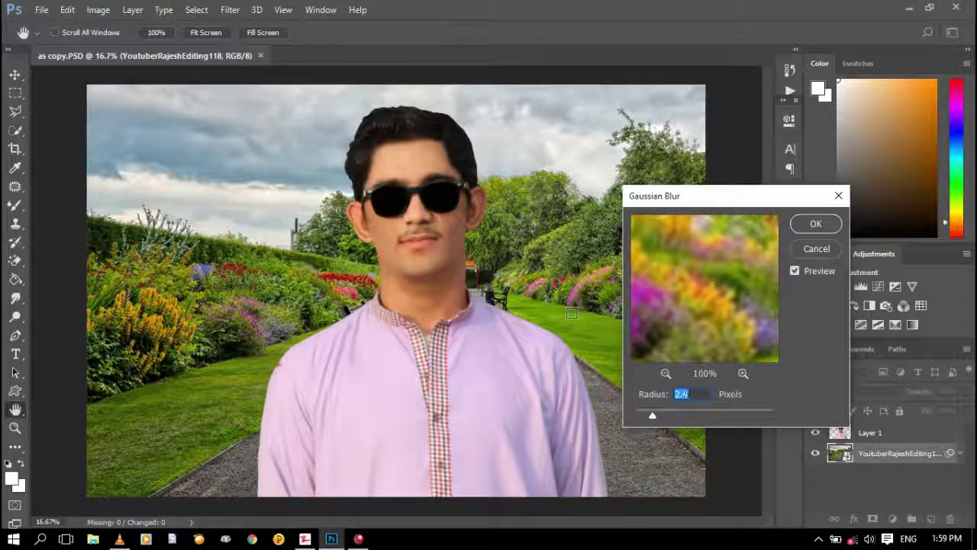
{"action": "mouse_move", "coordinate": [690, 414]}
{"action": "left_mouse_down"}
{"action": "mouse_move", "coordinate": [702, 413]}
{"action": "mouse_move", "coordinate": [692, 415]}
{"action": "left_mouse_up"}
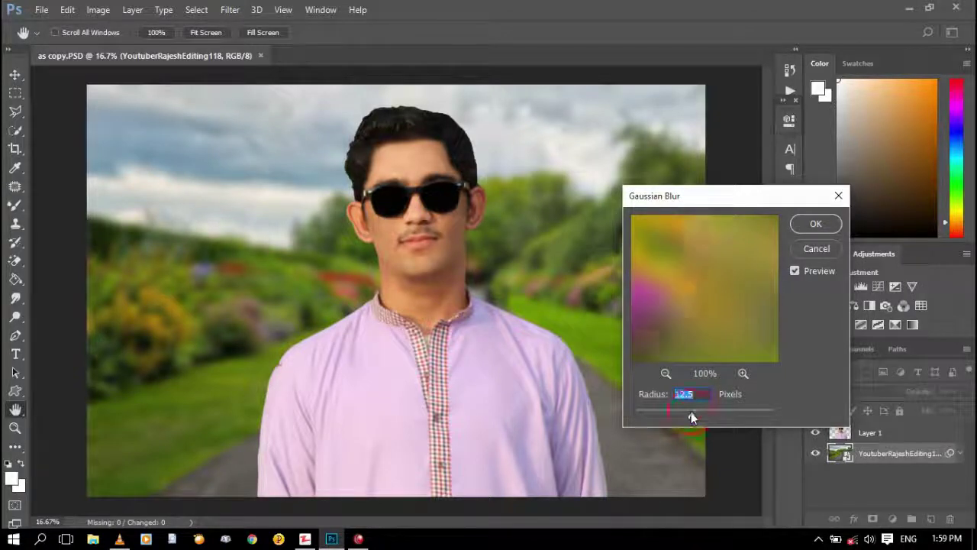
{"action": "left_click", "coordinate": [815, 249]}
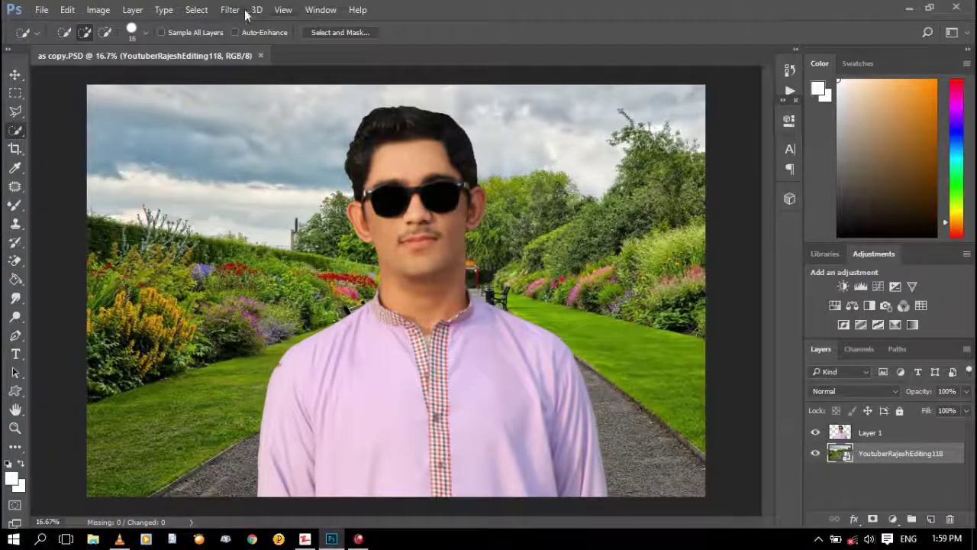
{"action": "left_click", "coordinate": [231, 9]}
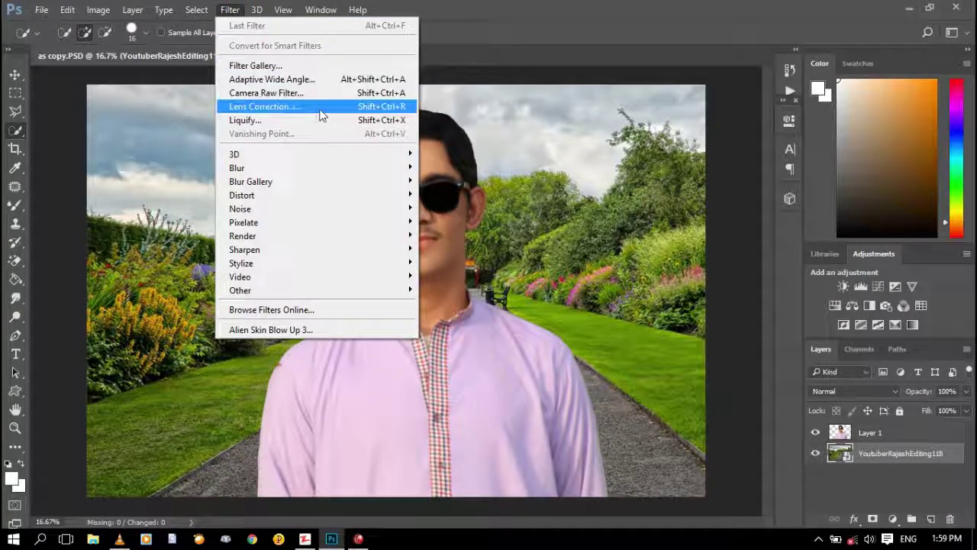
{"action": "left_click", "coordinate": [382, 108]}
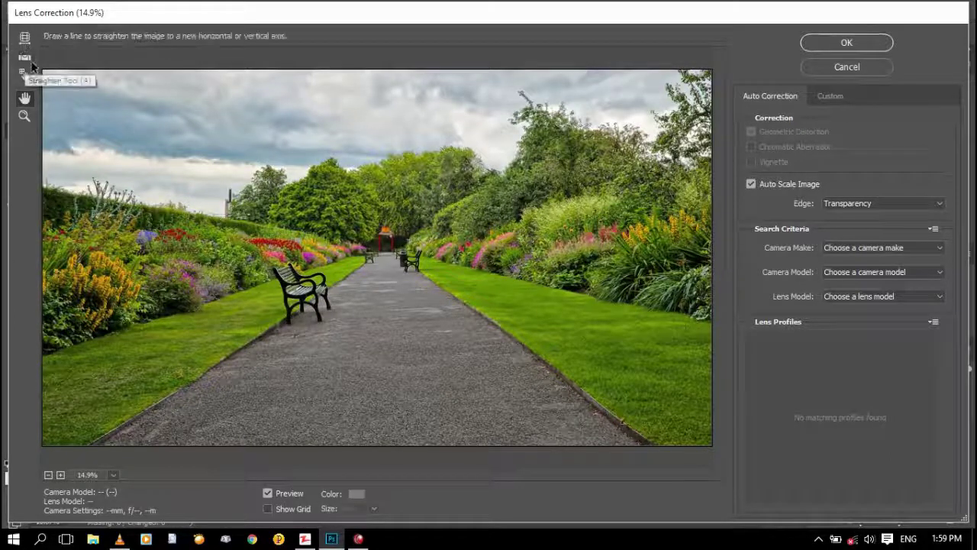
{"action": "left_click", "coordinate": [881, 65]}
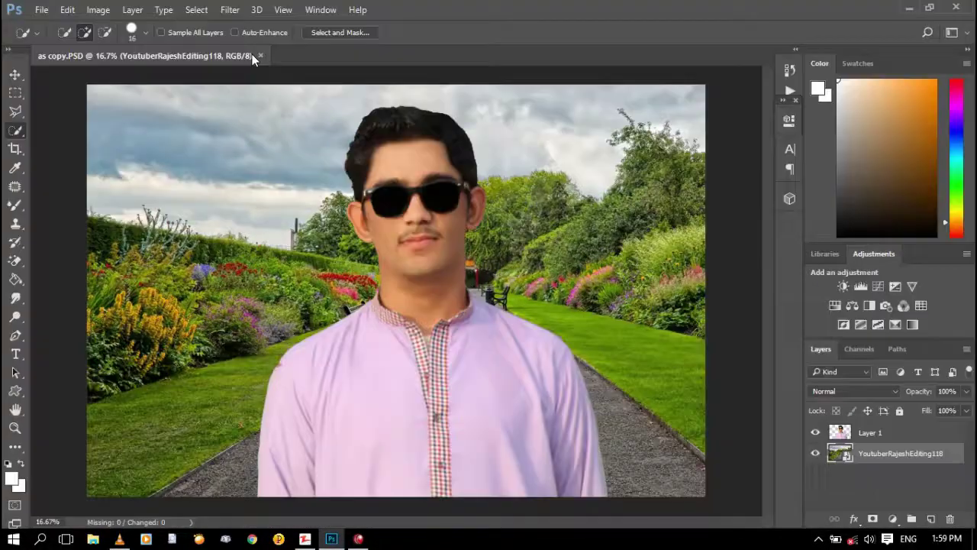
Step: Start the Camera Raw Filter on the garden background and set Tint to -91 and Temperature to +11
{"action": "left_click", "coordinate": [230, 9]}
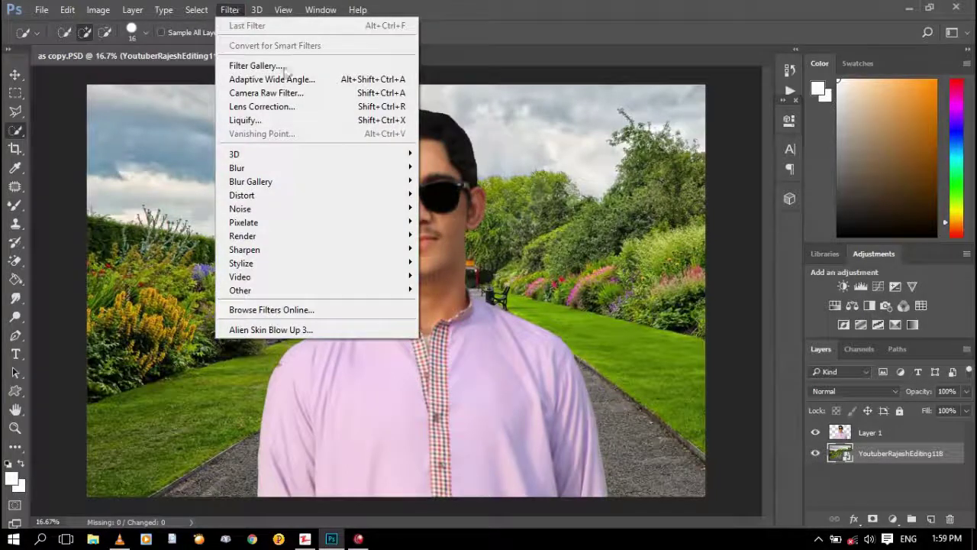
{"action": "left_click", "coordinate": [284, 93]}
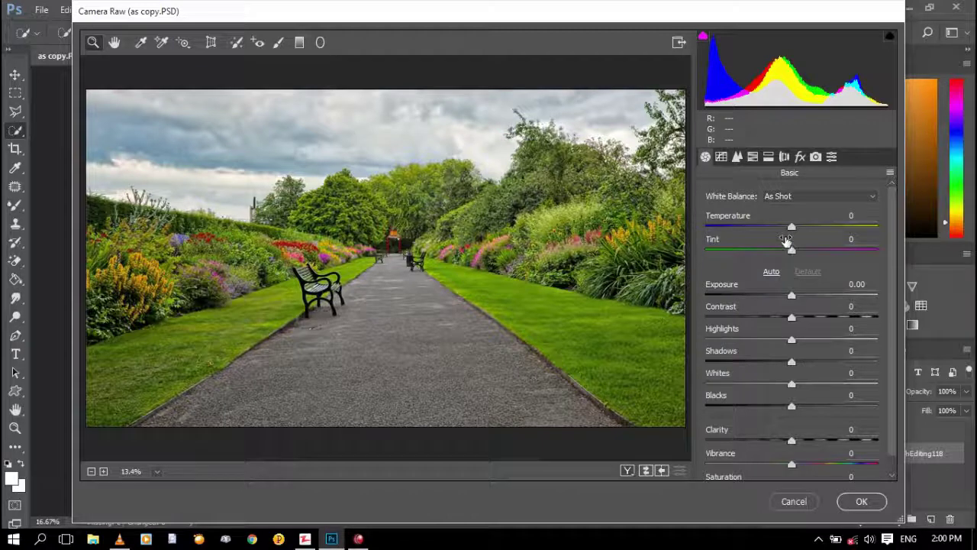
{"action": "left_click_drag", "start_coordinate": [794, 251], "coordinate": [713, 252]}
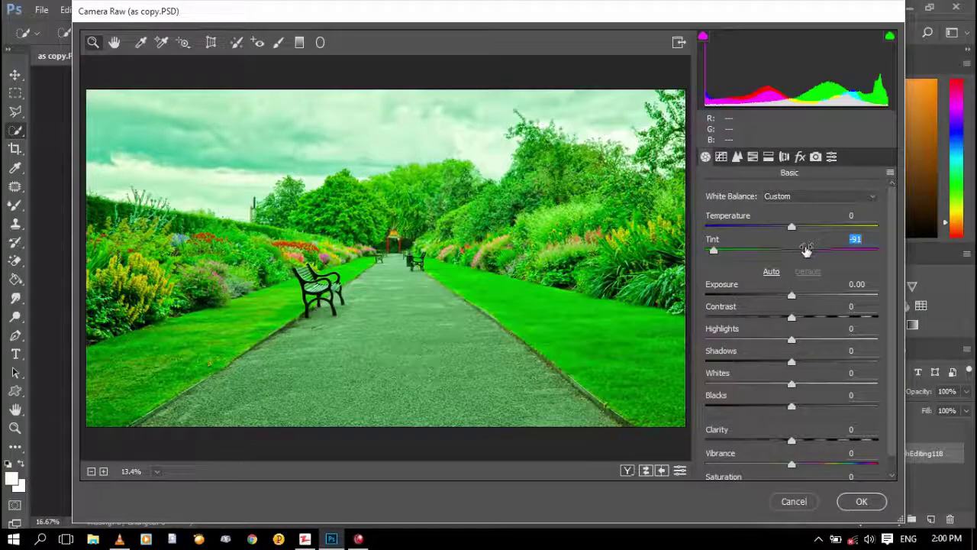
{"action": "mouse_move", "coordinate": [795, 228]}
{"action": "left_mouse_down"}
{"action": "mouse_move", "coordinate": [707, 236]}
{"action": "mouse_move", "coordinate": [825, 236]}
{"action": "mouse_move", "coordinate": [872, 222]}
{"action": "mouse_move", "coordinate": [785, 227]}
{"action": "mouse_move", "coordinate": [800, 227]}
{"action": "left_mouse_up"}
Step: Set Exposure to -0.25, Contrast to +72 and Shadows to +100, and apply the Camera Raw adjustments
{"action": "mouse_move", "coordinate": [793, 305]}
{"action": "left_mouse_down"}
{"action": "mouse_move", "coordinate": [854, 305]}
{"action": "mouse_move", "coordinate": [770, 295]}
{"action": "mouse_move", "coordinate": [798, 297]}
{"action": "mouse_move", "coordinate": [787, 296]}
{"action": "left_mouse_up"}
{"action": "left_click", "coordinate": [846, 296]}
{"action": "left_click", "coordinate": [796, 347]}
{"action": "type", "text": "100"}
{"action": "key", "text": "Return"}
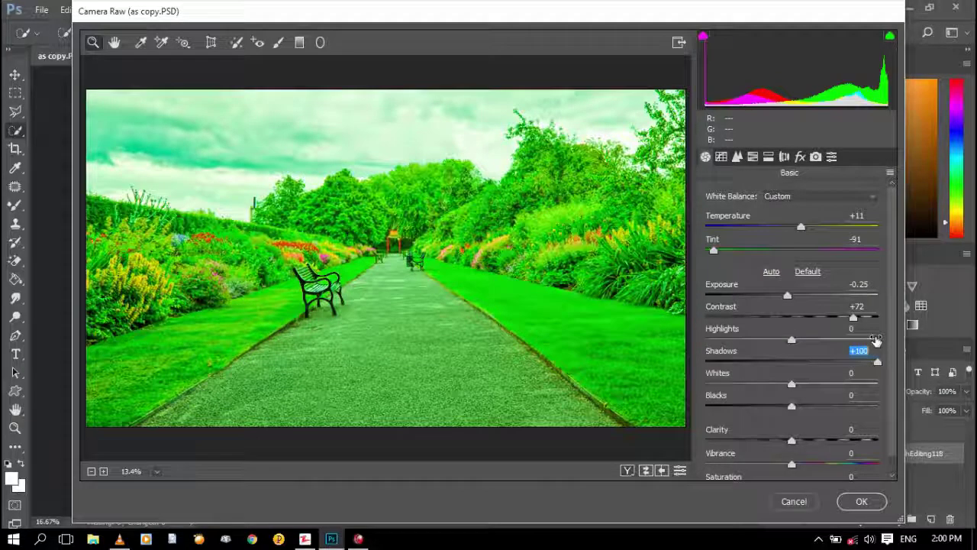
{"action": "left_click", "coordinate": [869, 503]}
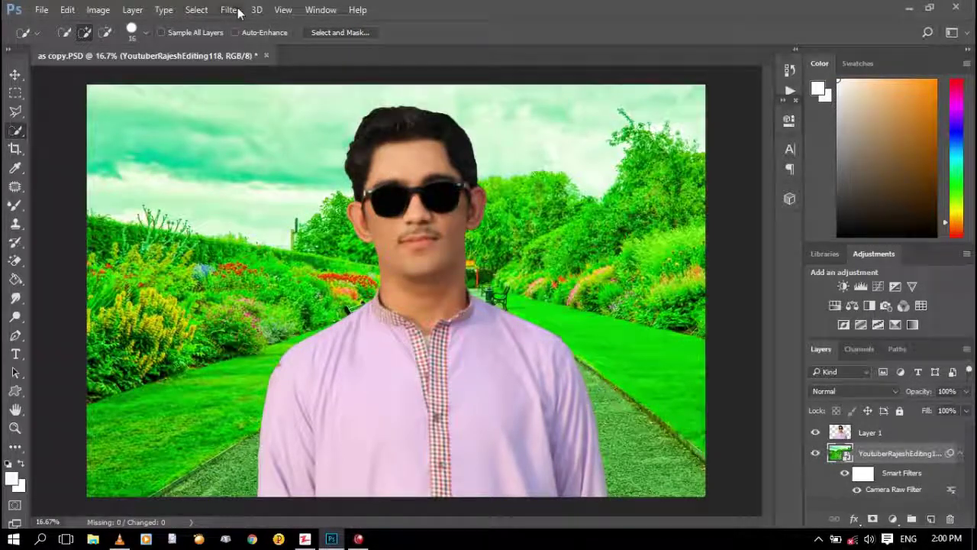
Step: Apply a Gaussian Blur with a radius of 24.9 pixels to the garden background layer
{"action": "left_click", "coordinate": [230, 10]}
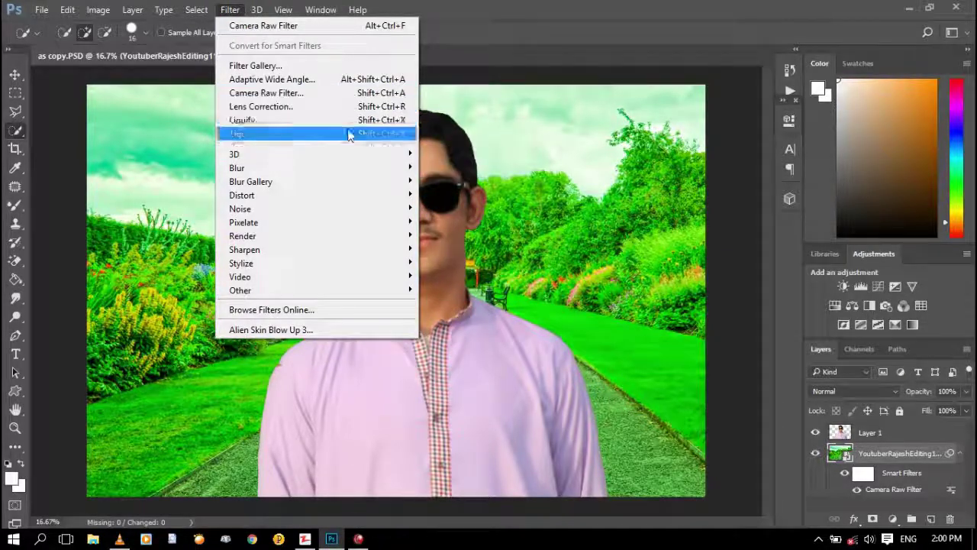
{"action": "mouse_move", "coordinate": [402, 169]}
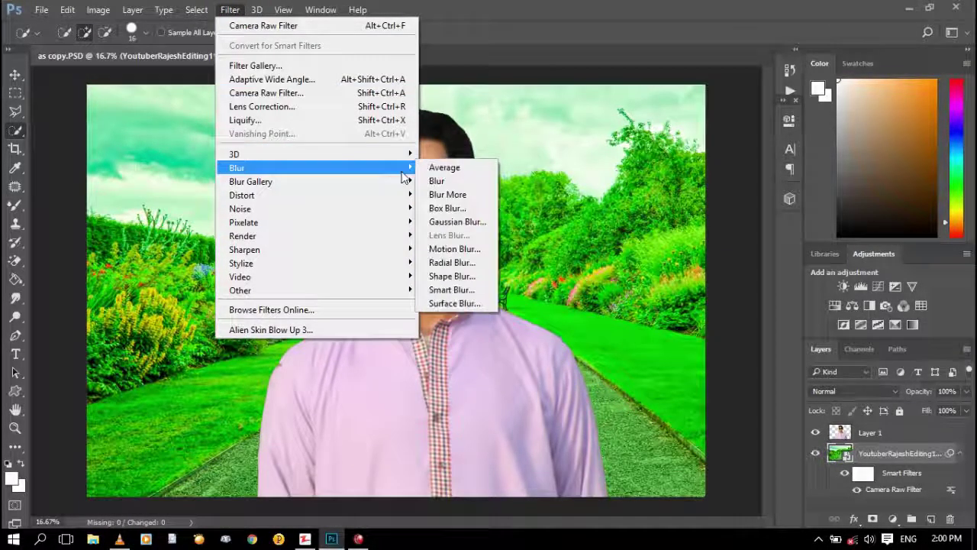
{"action": "left_click", "coordinate": [439, 222]}
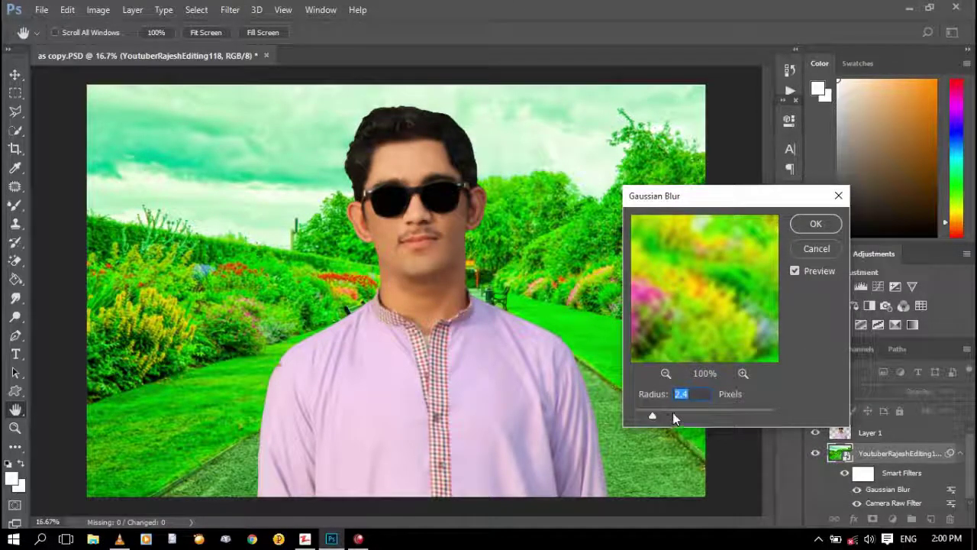
{"action": "left_click_drag", "start_coordinate": [656, 416], "coordinate": [714, 414]}
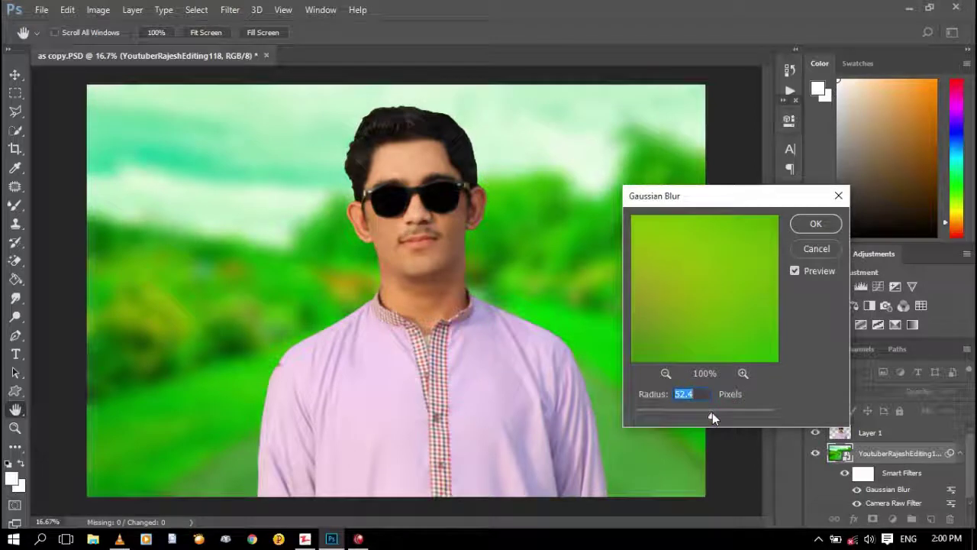
{"action": "left_click_drag", "start_coordinate": [706, 415], "coordinate": [698, 413]}
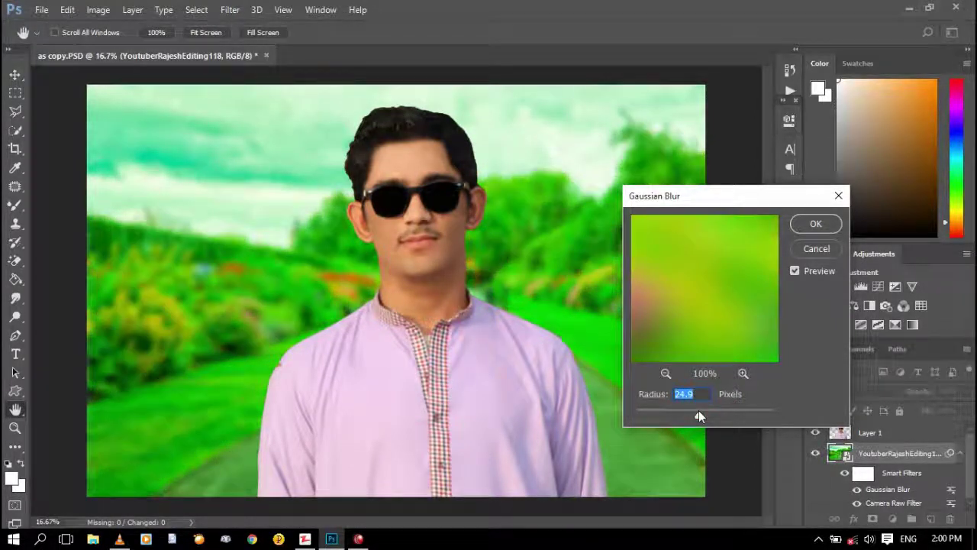
{"action": "left_click", "coordinate": [815, 224]}
{"action": "key", "text": "w"}
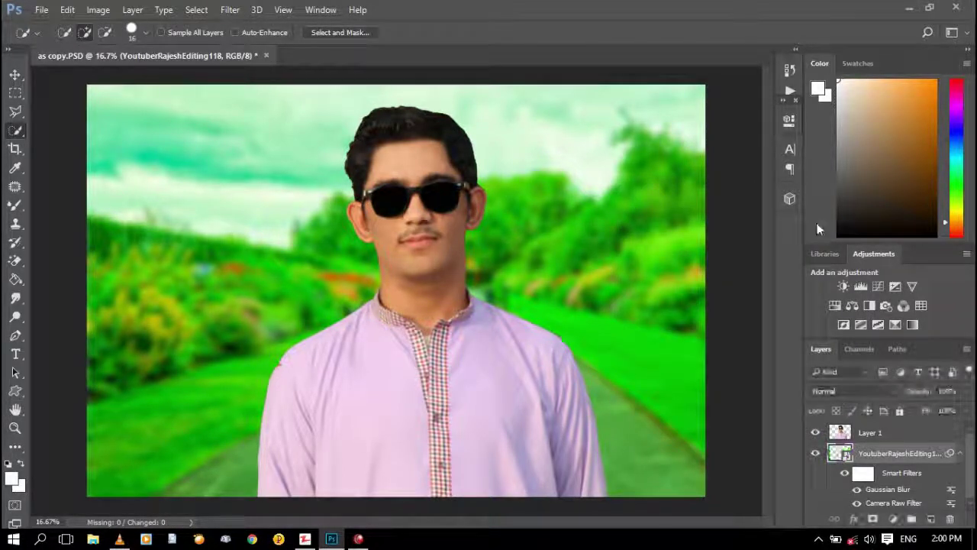
Step: Brighten the man on Layer 1 with a Levels adjustment, setting the midtone input level to 1.27
{"action": "left_click", "coordinate": [854, 432]}
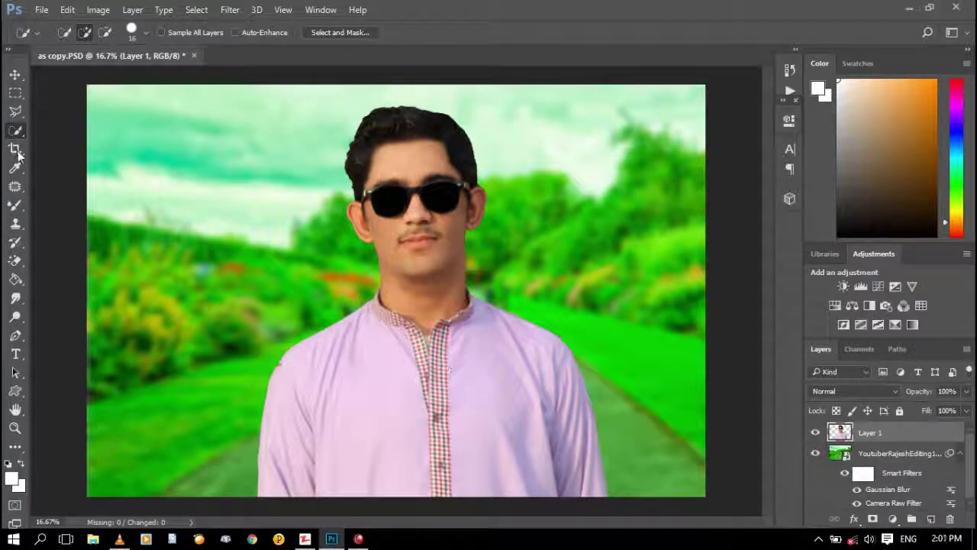
{"action": "left_click", "coordinate": [90, 12]}
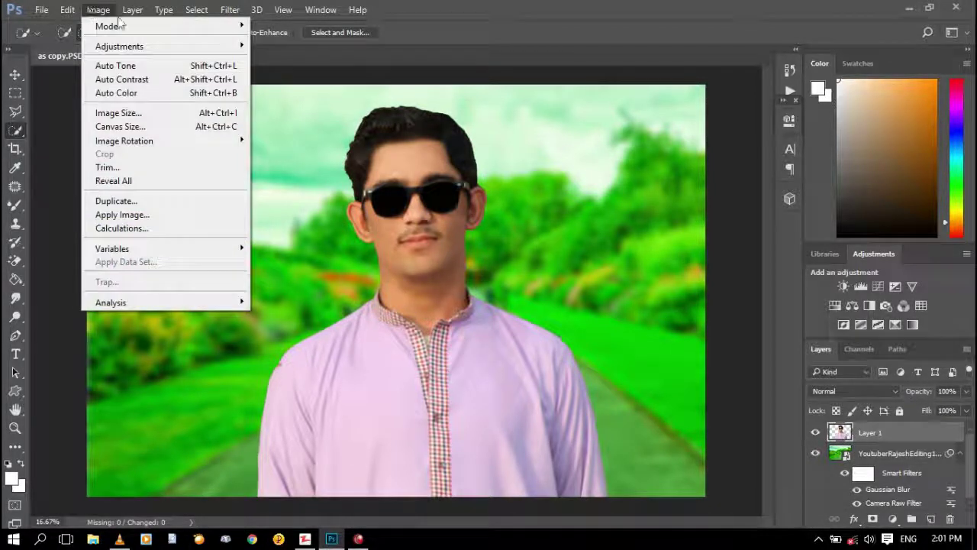
{"action": "mouse_move", "coordinate": [153, 46]}
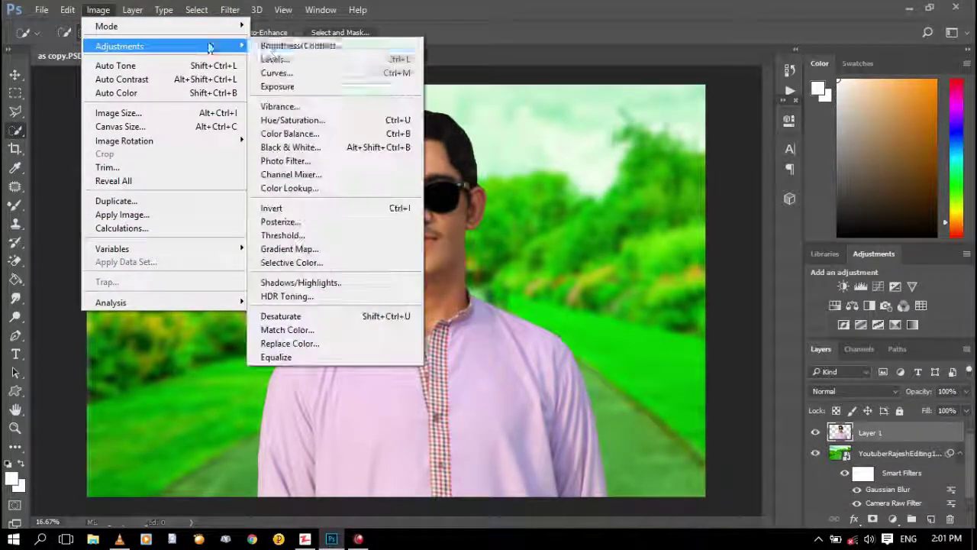
{"action": "left_click", "coordinate": [294, 58]}
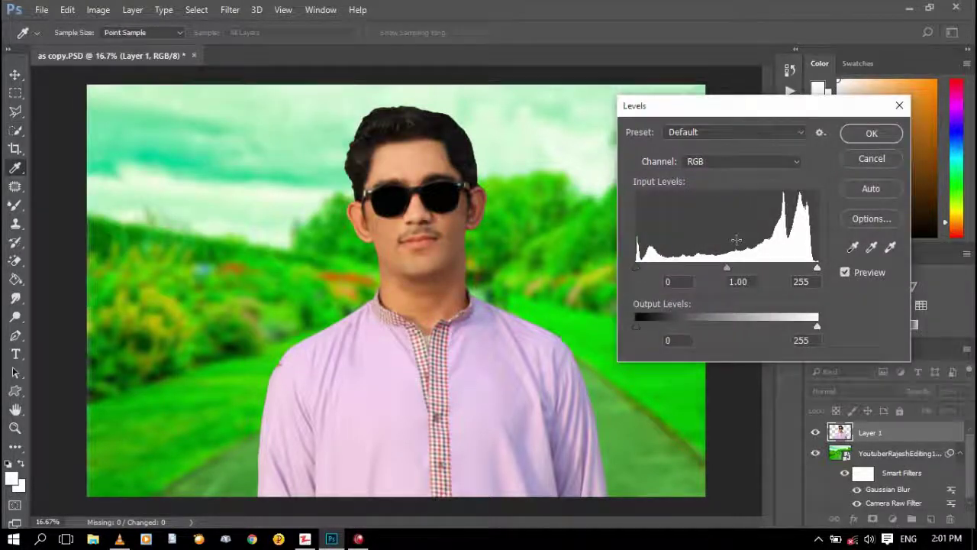
{"action": "left_click_drag", "start_coordinate": [729, 270], "coordinate": [715, 270]}
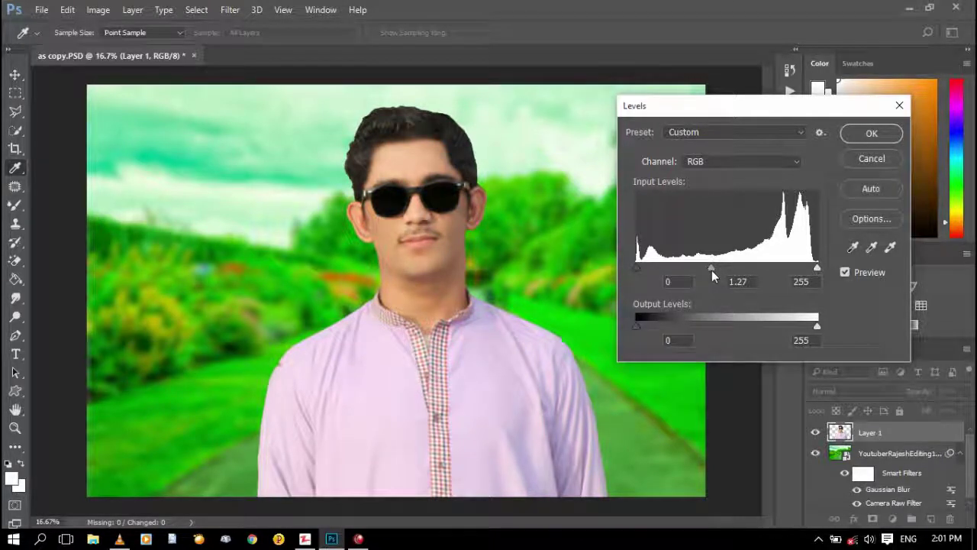
{"action": "left_click", "coordinate": [712, 270]}
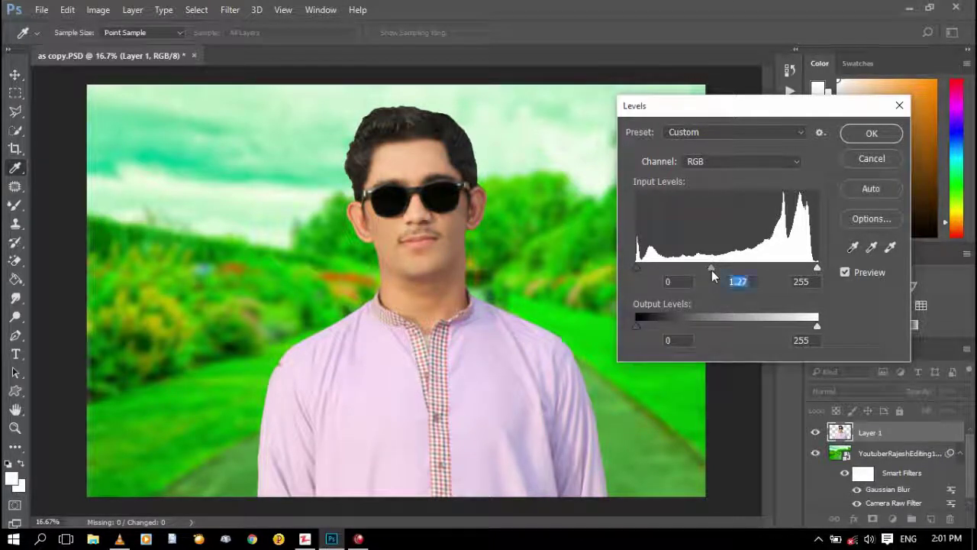
{"action": "left_click", "coordinate": [862, 133]}
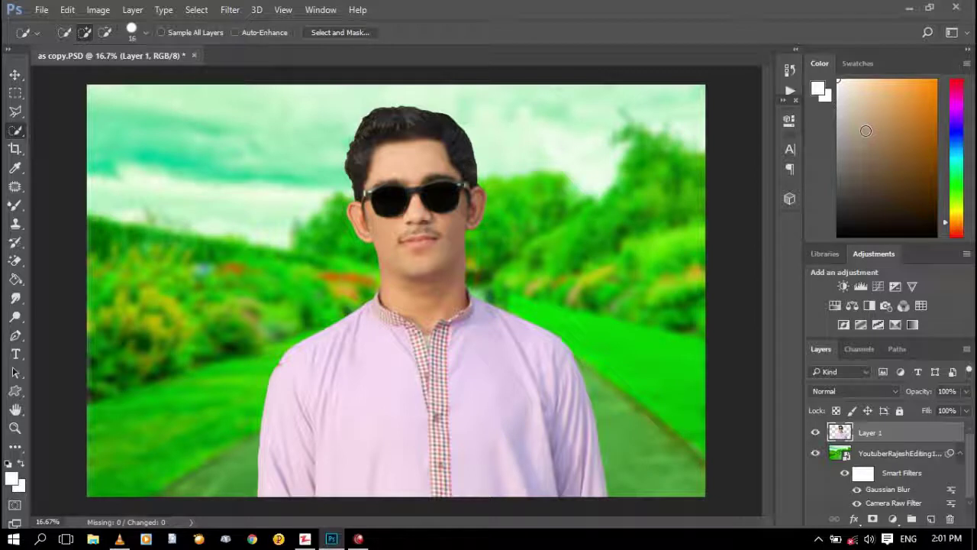